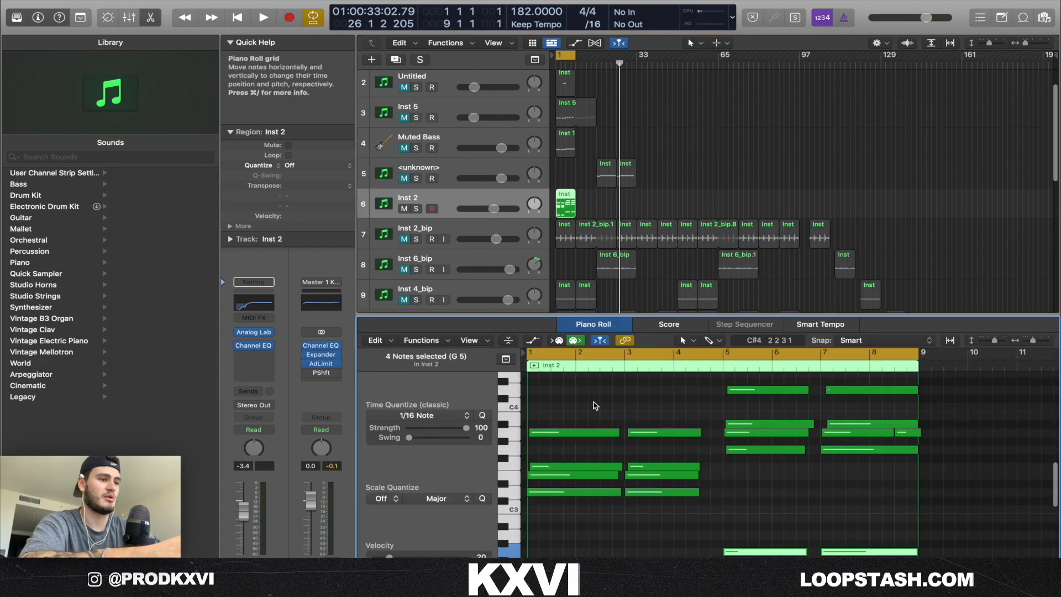
Enlarge the Piano Roll and hide the Library to show the chord notes of the Inst 2 region.
drag(519, 315, 506, 279)
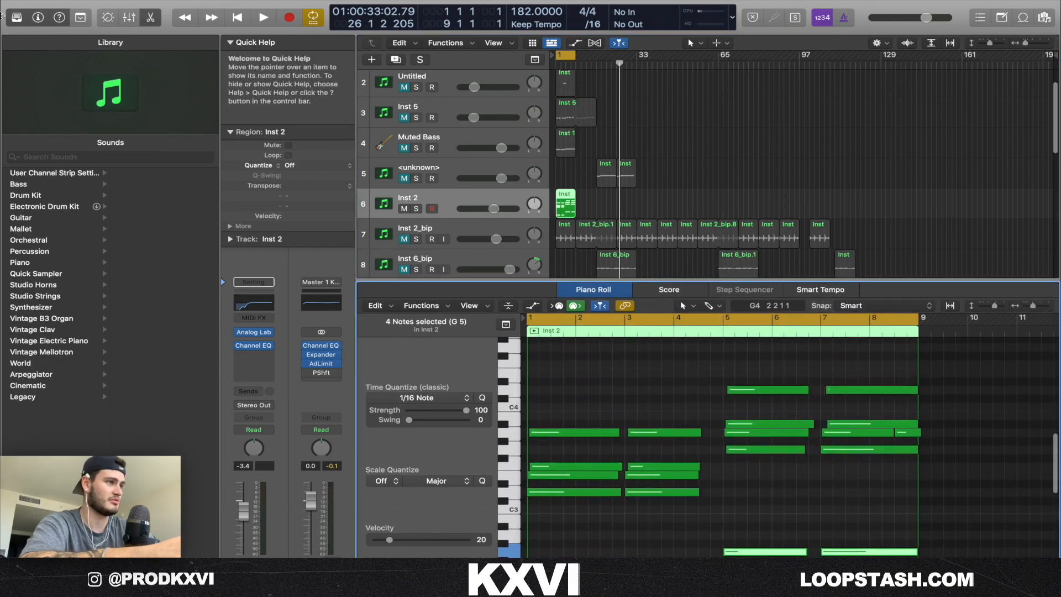
key(y)
scroll(508, 427, down, 3)
click(503, 436)
scroll(500, 447, up, 2)
scroll(499, 447, down, 1)
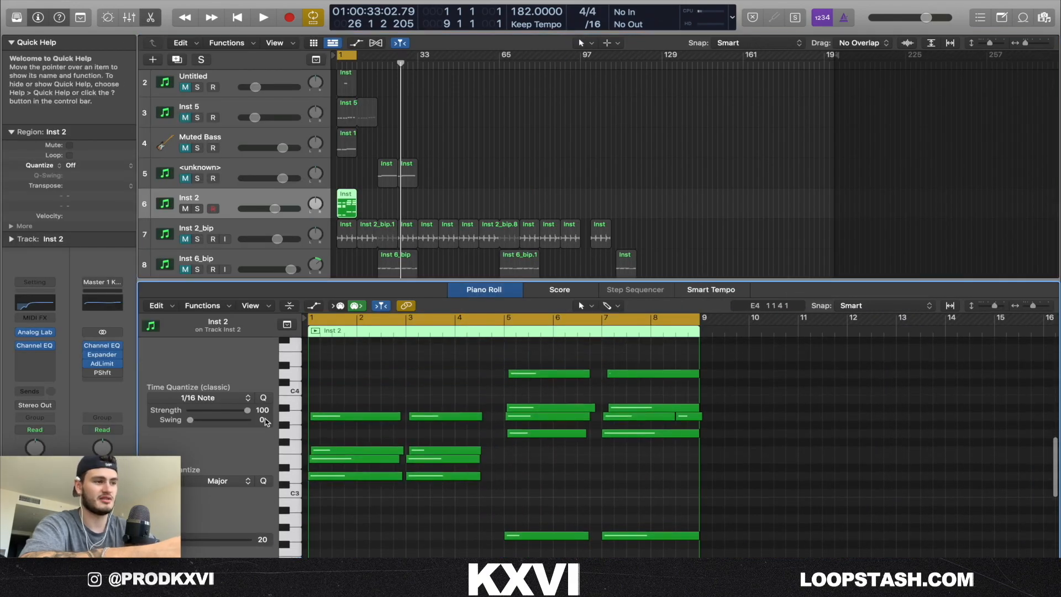
scroll(381, 430, down, 2)
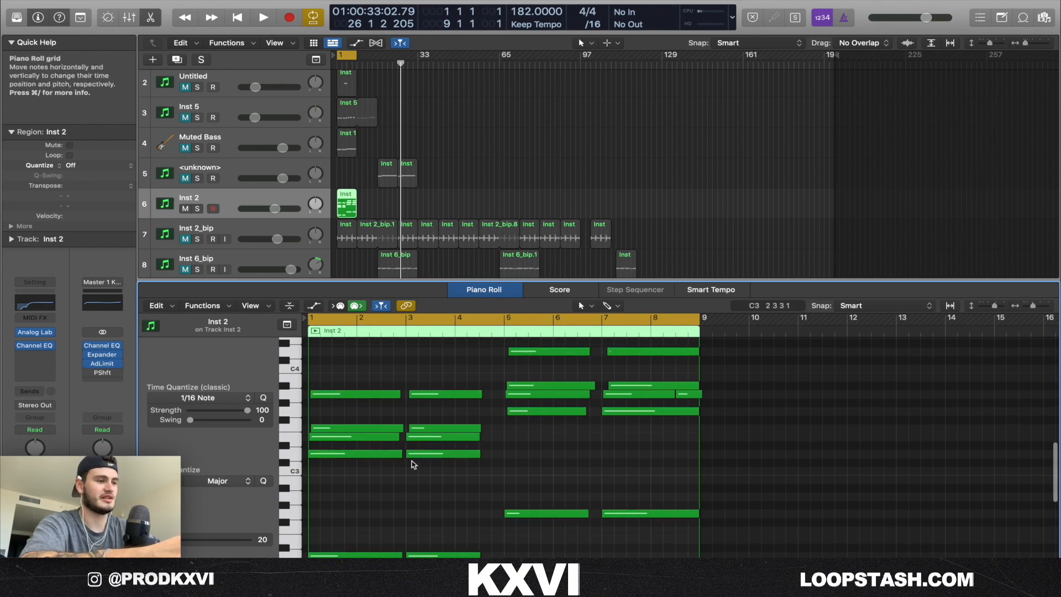
Audition the E3 note in the first Inst 2 chord, examine the chords across the region and start playback.
click(374, 441)
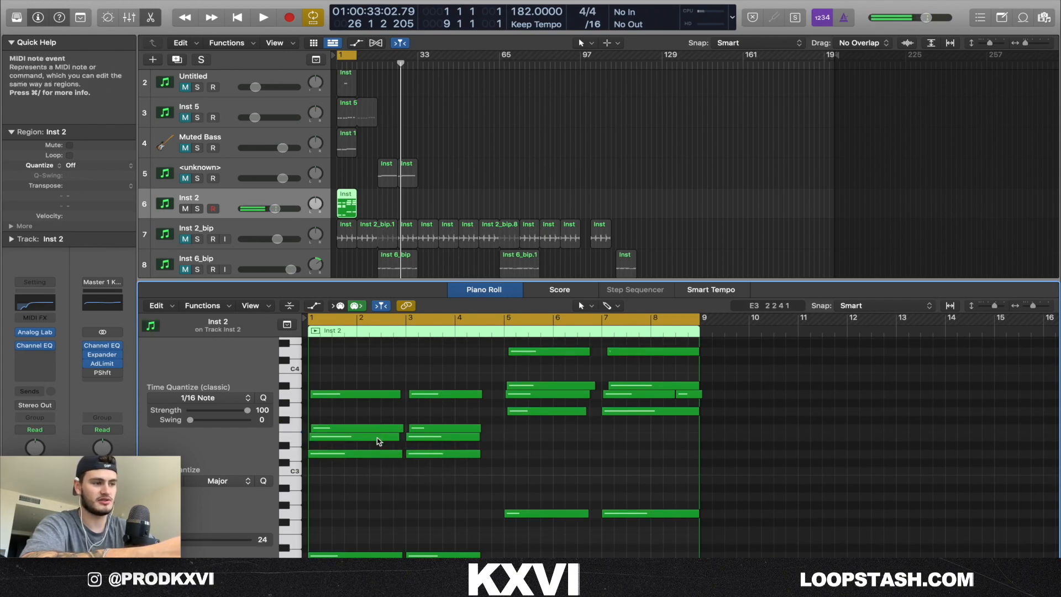
click(378, 440)
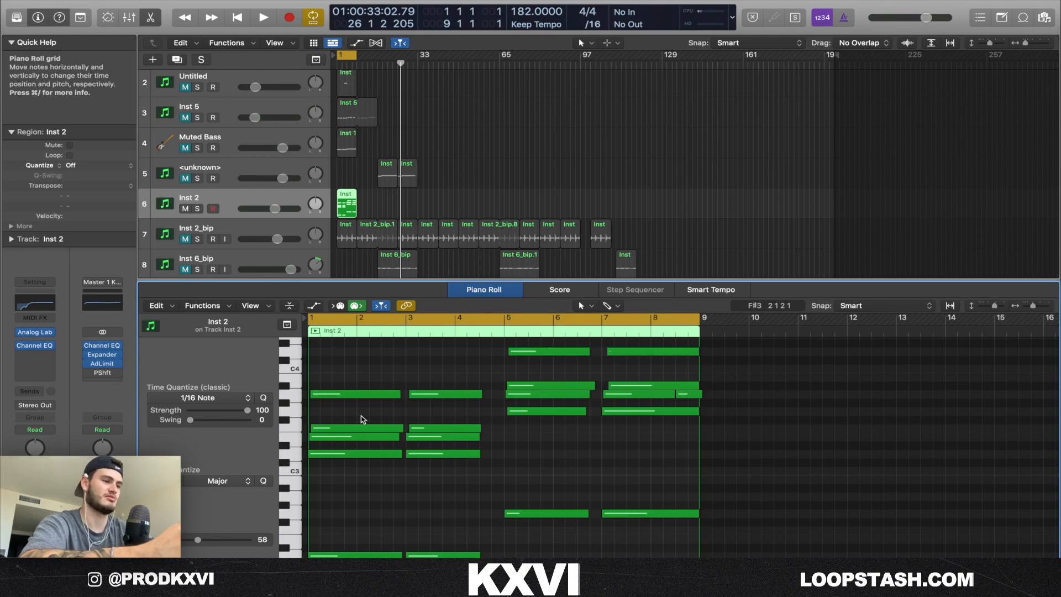
scroll(363, 420, up, 2)
drag(327, 390, 657, 338)
scroll(564, 436, up, 1)
click(558, 477)
scroll(558, 477, down, 1)
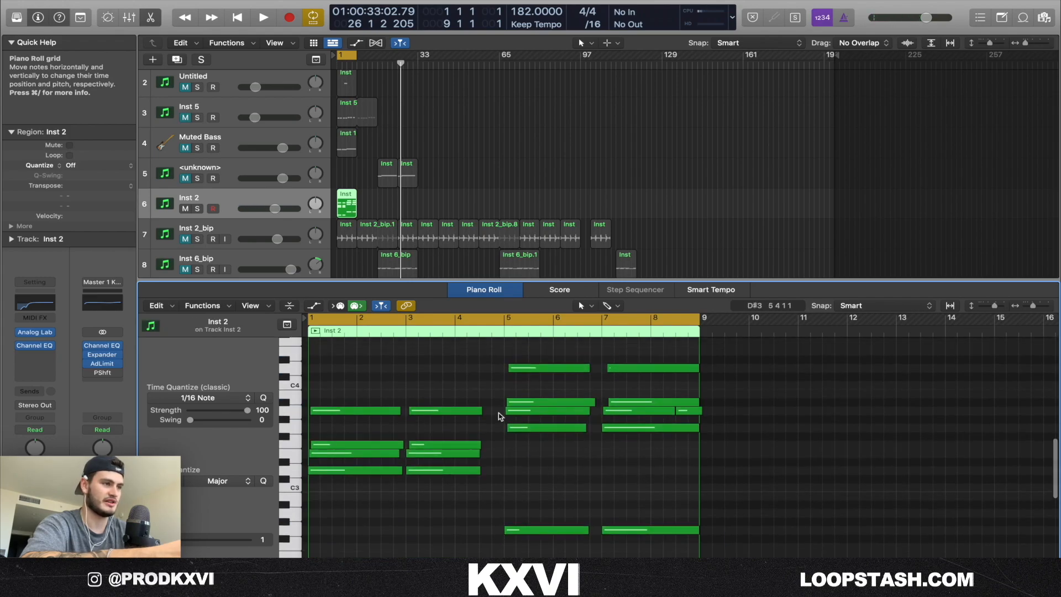
key(space)
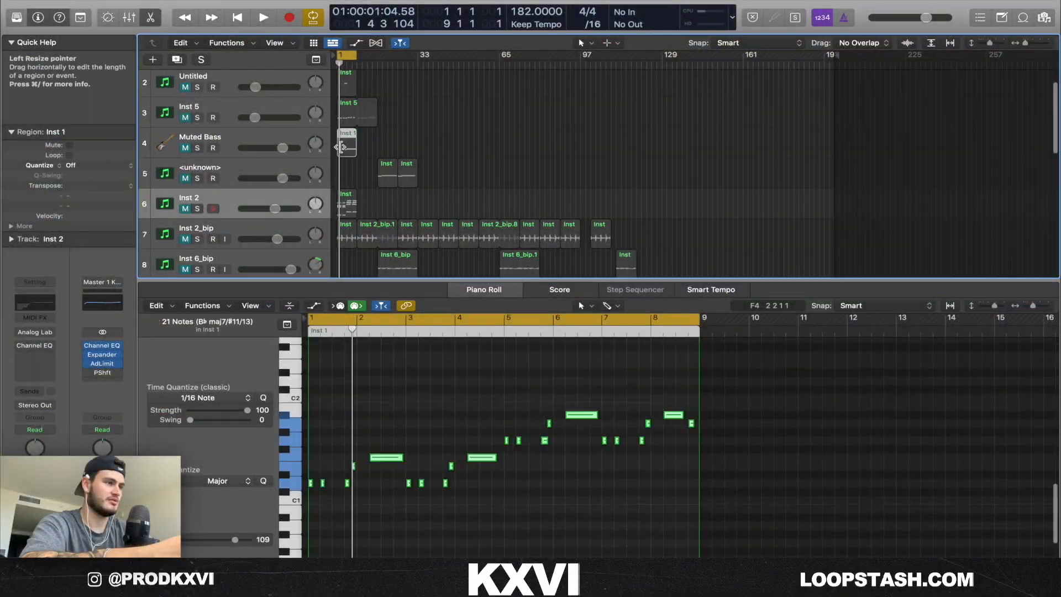
Open the Muted Bass region Inst 1 and examine the note patterns of its first and second halves.
click(346, 142)
click(370, 492)
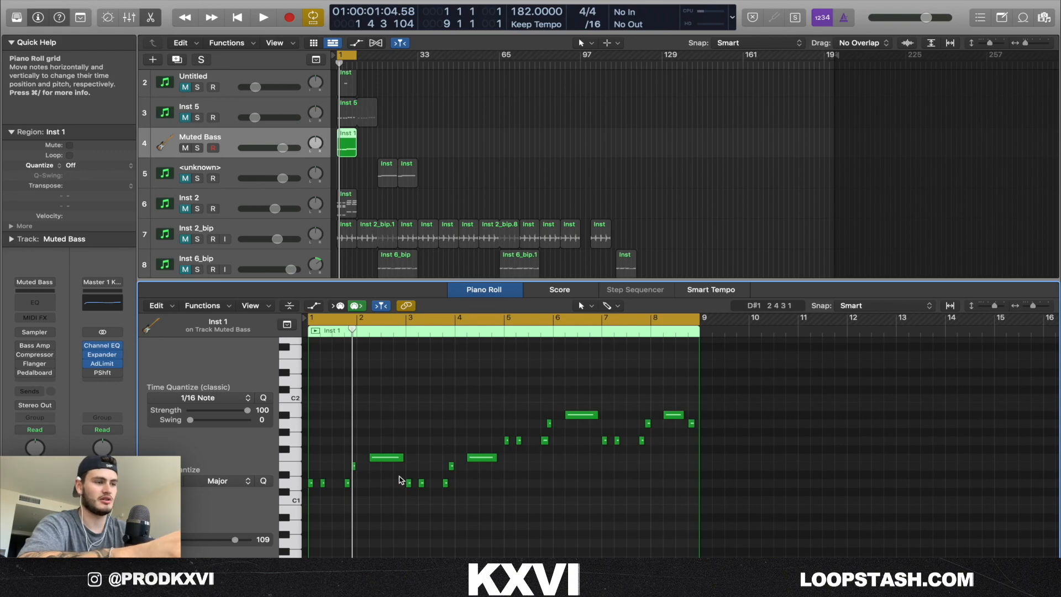
drag(497, 509, 343, 461)
drag(496, 412, 716, 444)
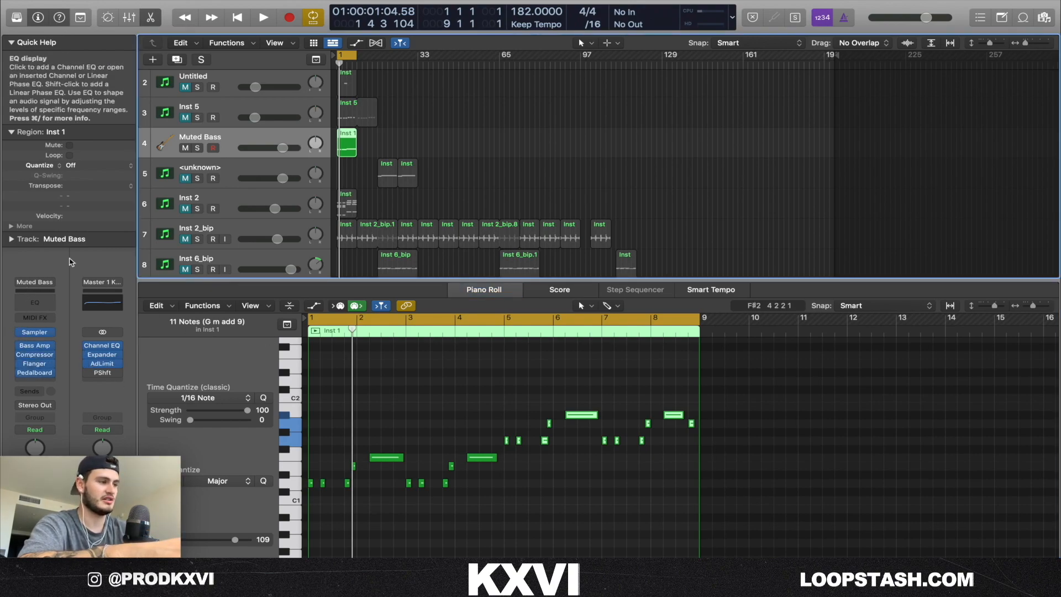
click(381, 389)
scroll(381, 390, up, 2)
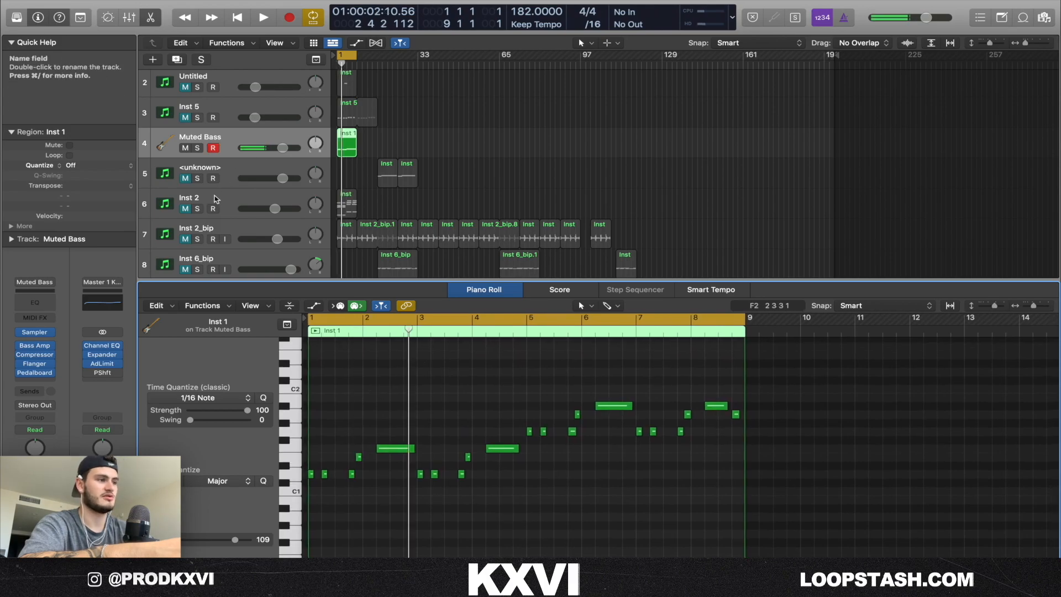
Listen to the Inst 2 part in solo and clear all solos.
click(197, 209)
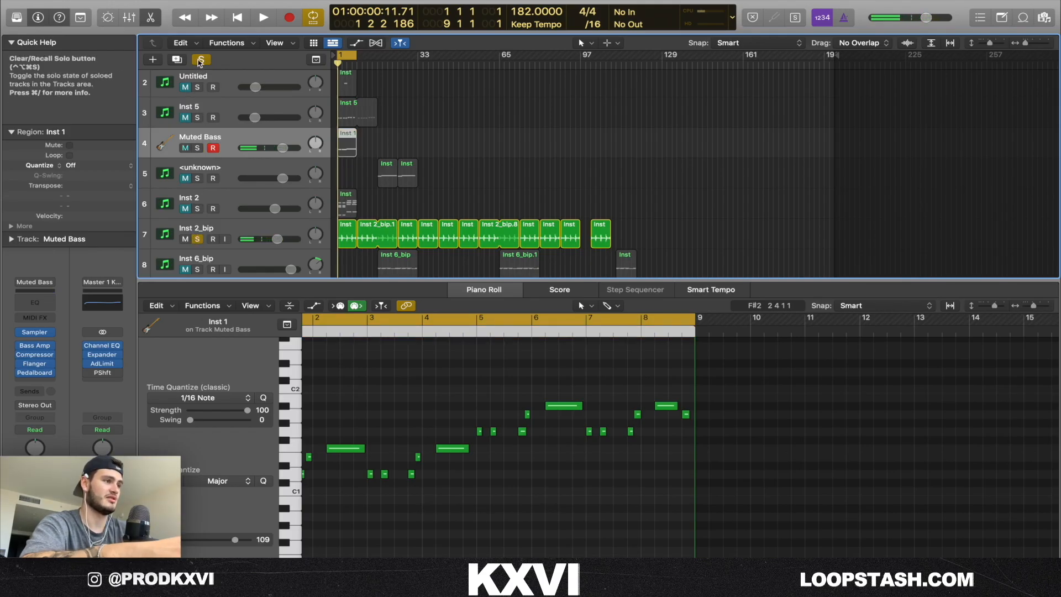
click(200, 61)
key(p)
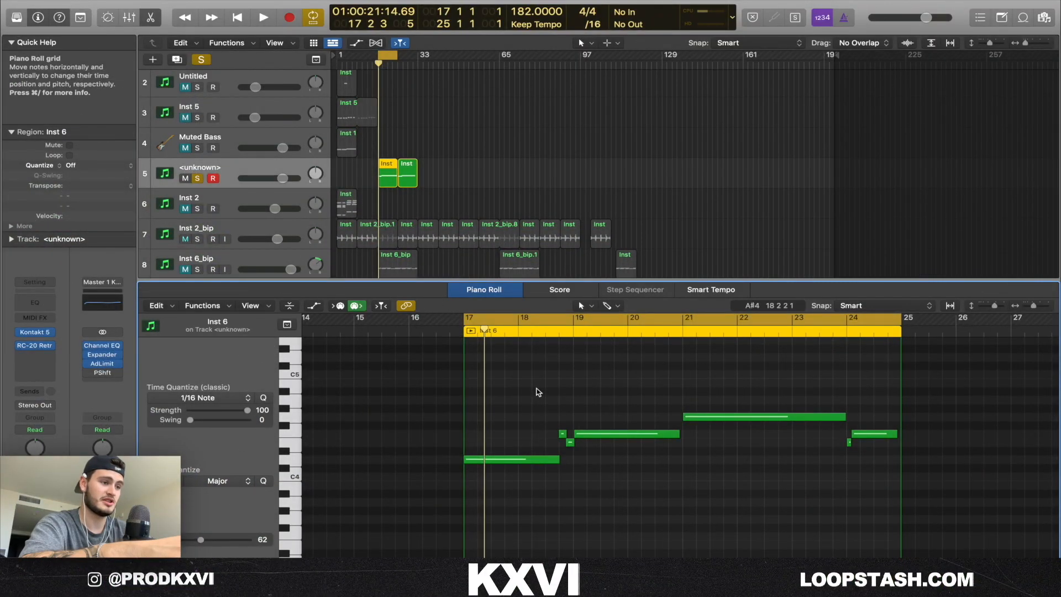
Examine the Inst 6 melody notes on track 5 and turn off the track's solo.
drag(536, 390, 602, 411)
scroll(605, 414, right, 2)
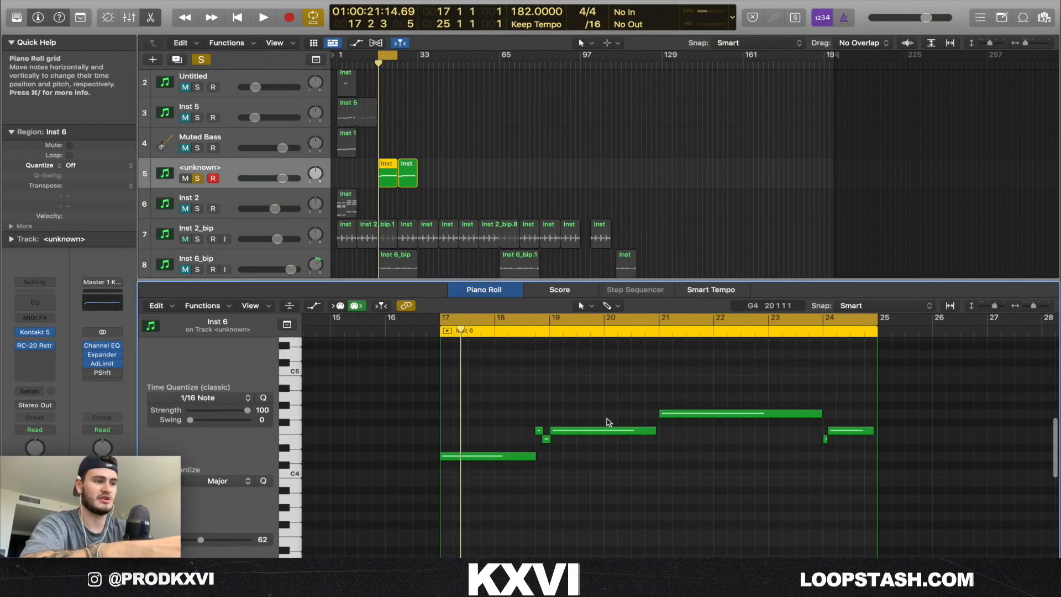
click(197, 178)
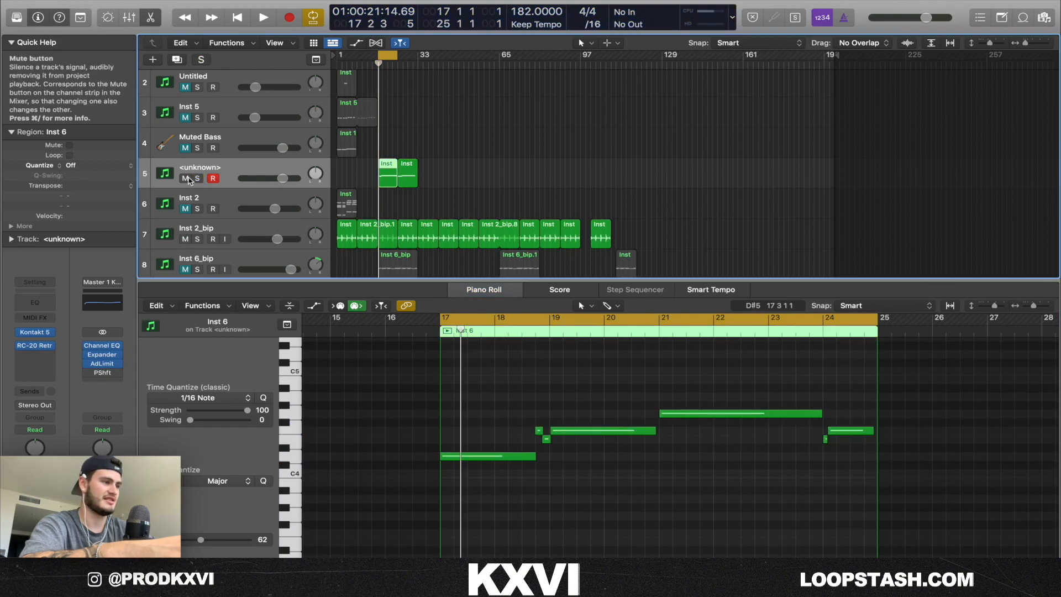
Audition the Inst 6_bip track in solo and turn its solo off.
scroll(249, 221, down, 2)
click(196, 228)
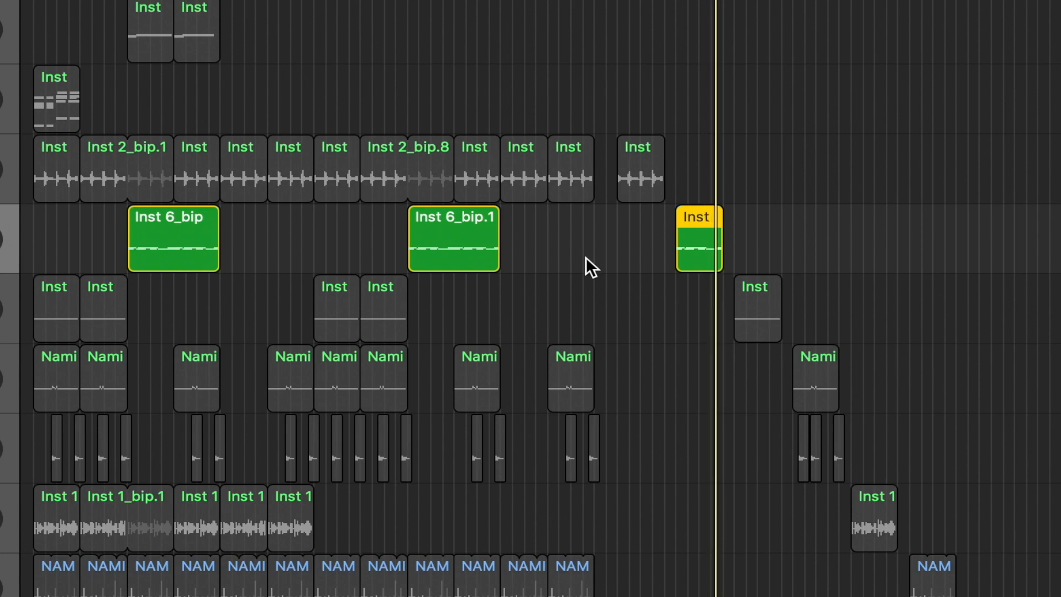
click(197, 229)
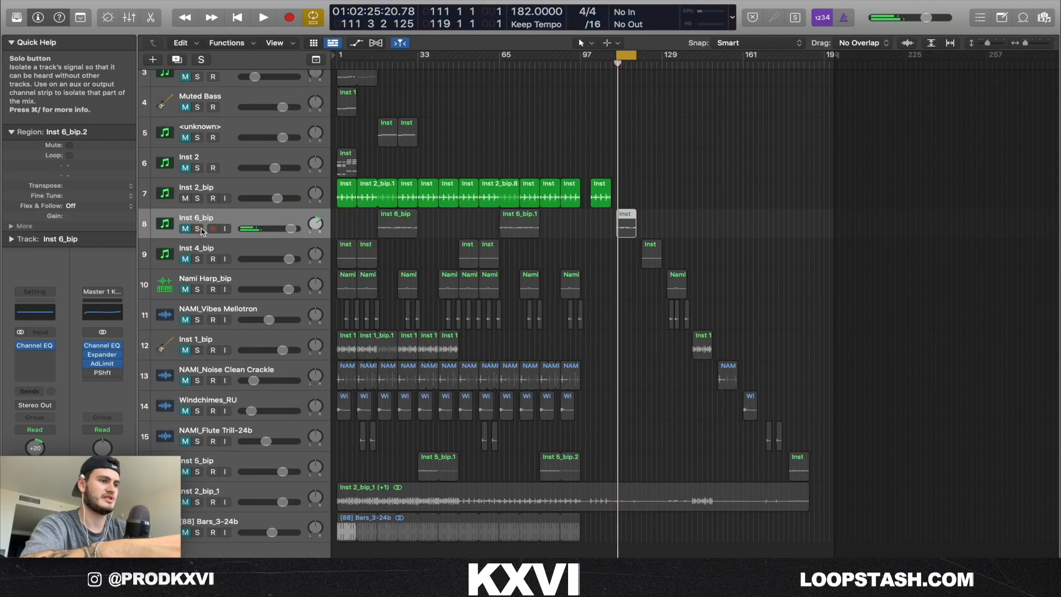
Select the Inst 2_bip track and mute it.
click(238, 189)
click(661, 189)
click(186, 198)
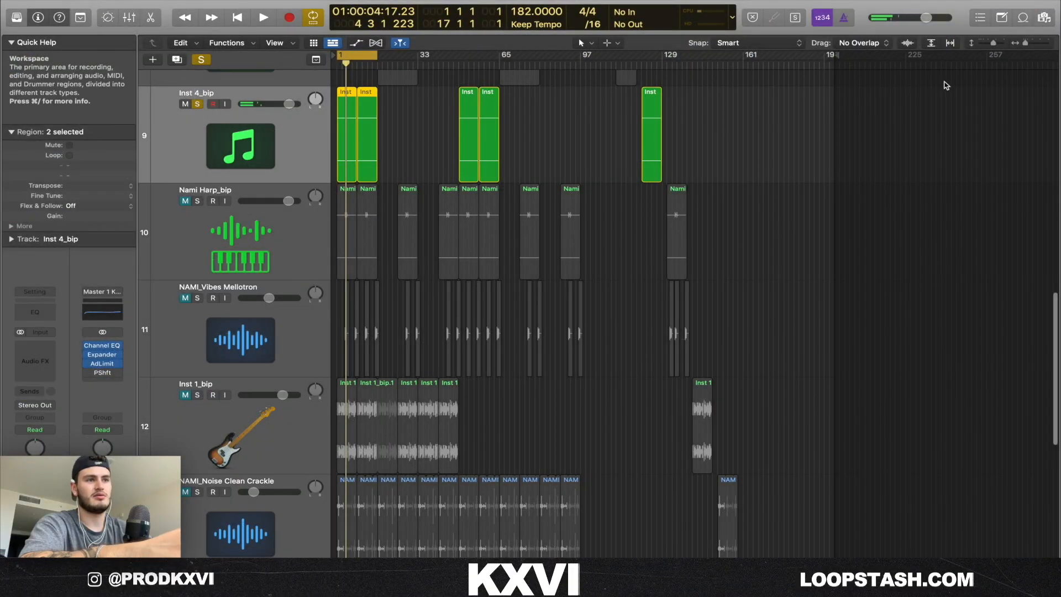
Reduce the track heights and turn off solo on Inst 2_bip, Inst 6_bip and Inst 4_bip.
scroll(757, 104, up, 10)
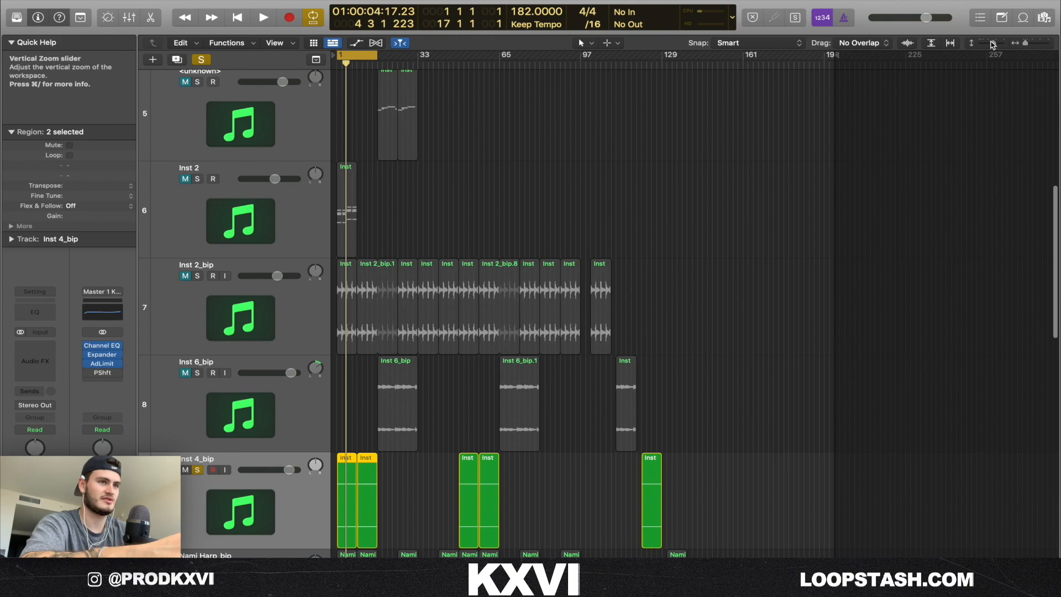
drag(992, 45, 984, 45)
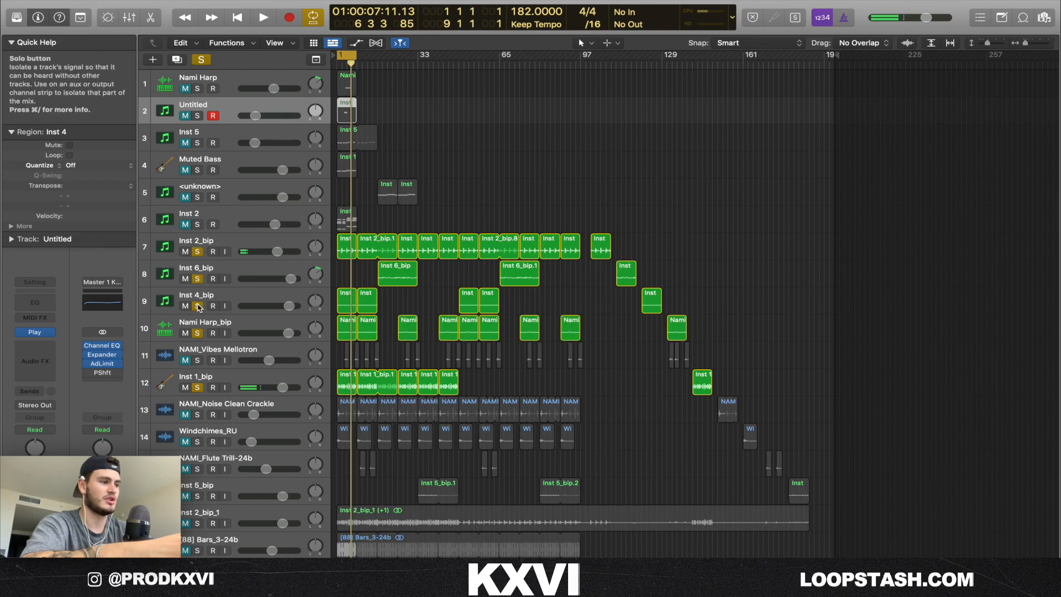
click(197, 252)
click(357, 325)
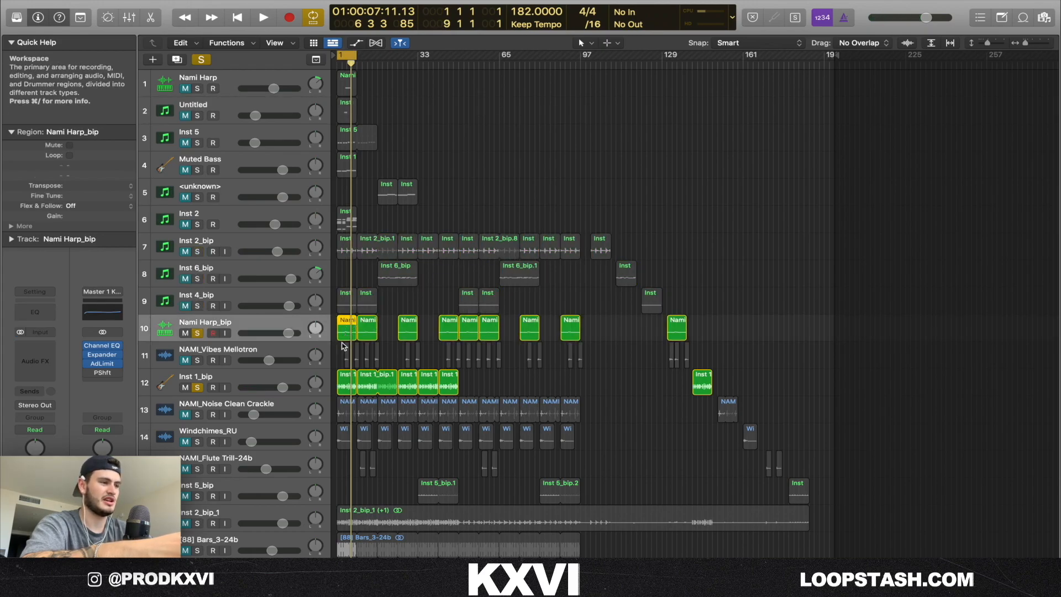
Solo NAMI_Vibes Mellotron and turn off solo on Nami Harp_bip and Inst 1_bip.
drag(1026, 44, 1030, 44)
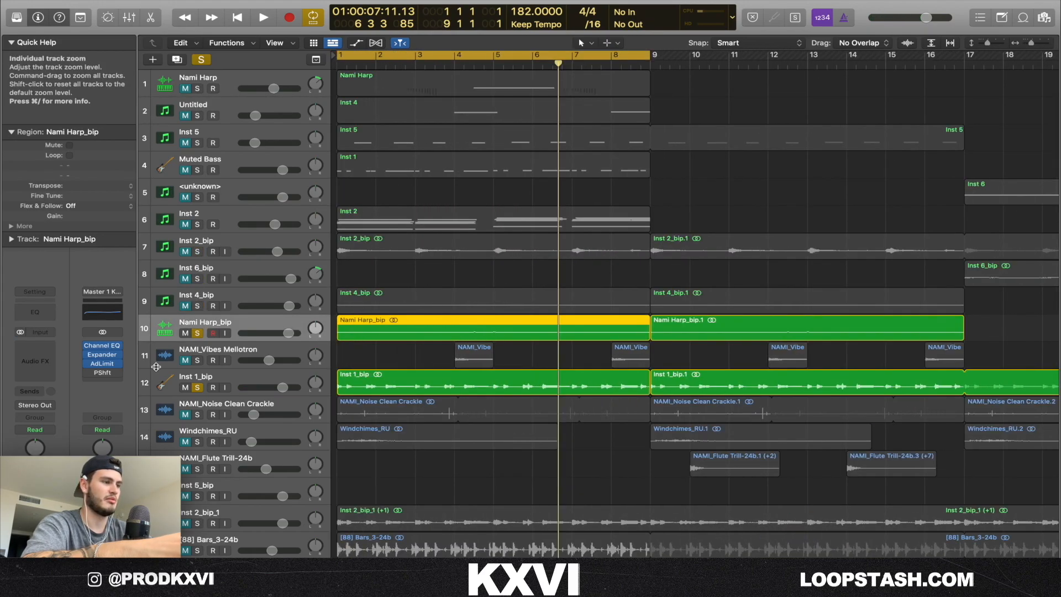
click(198, 360)
click(197, 333)
click(199, 387)
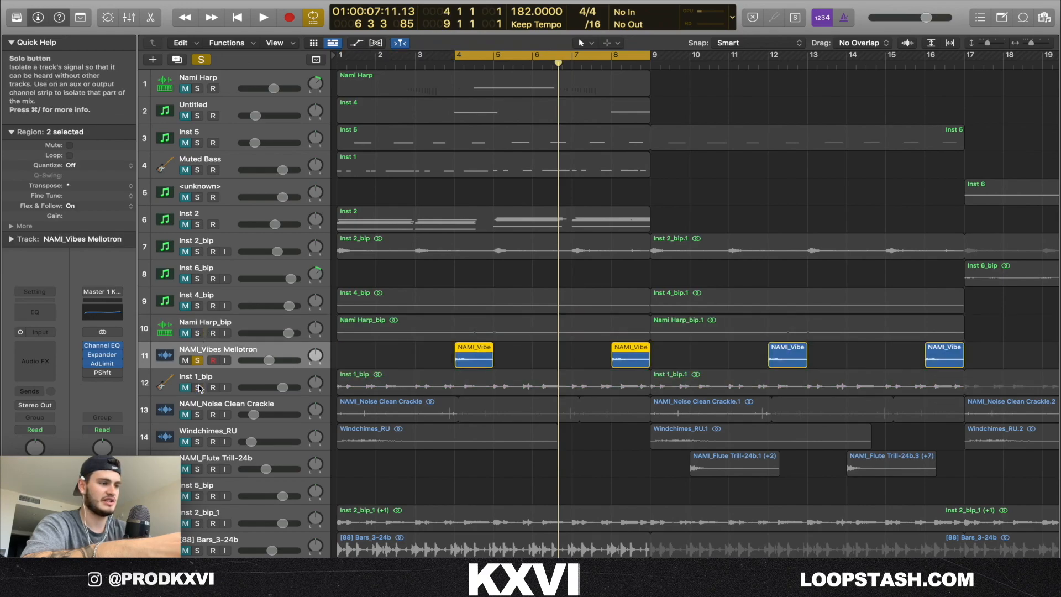
Play back the soloed Mellotron region around bar 8 and stop playback.
key(space)
click(605, 64)
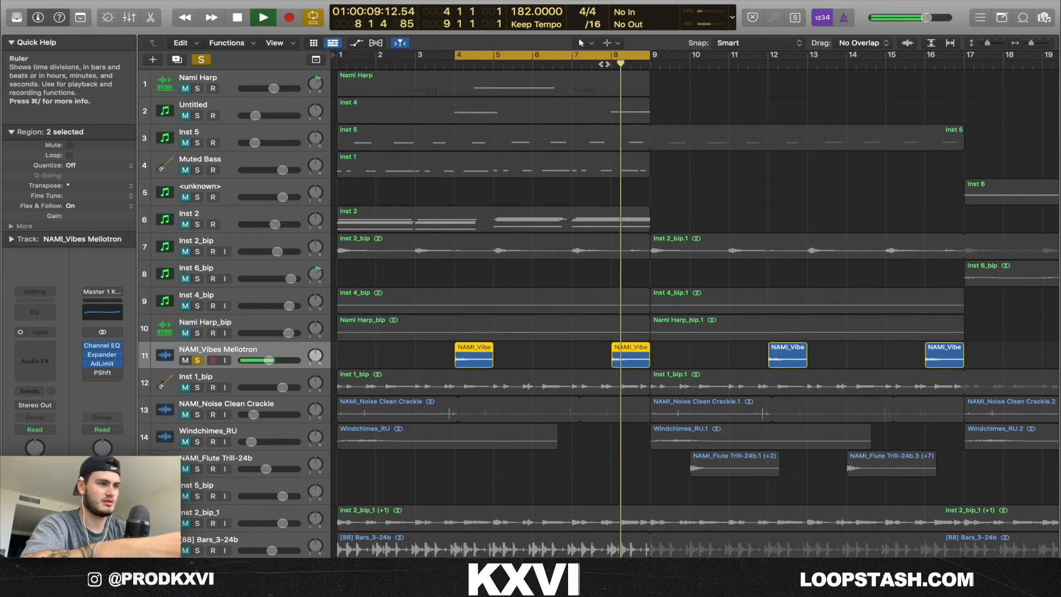
key(space)
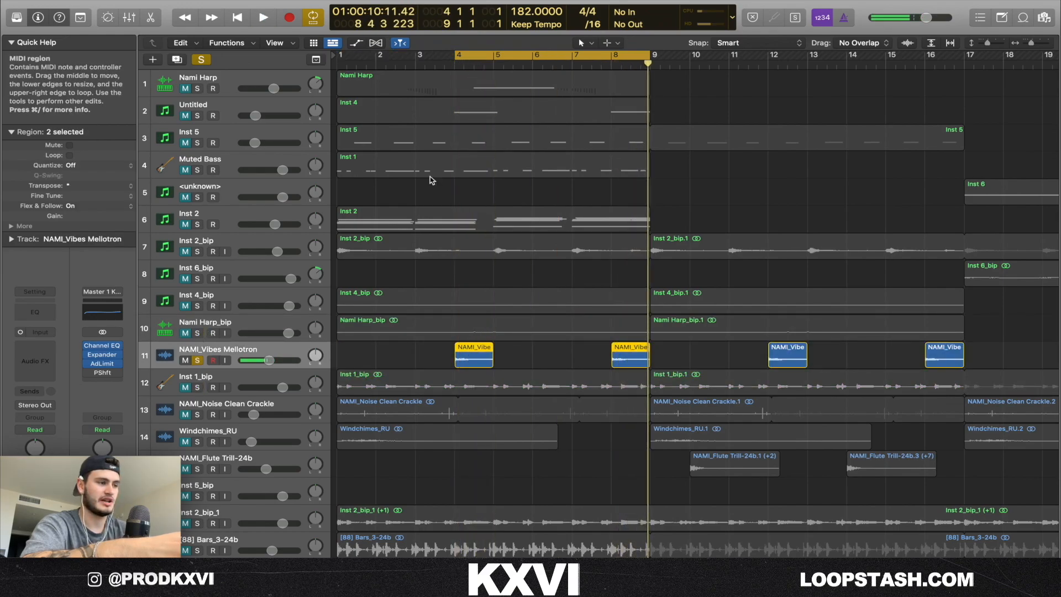
Audition Nami Harp_bip in solo from bar 4, combined with the Mellotron, and clear all solos.
click(198, 361)
click(414, 329)
key(s)
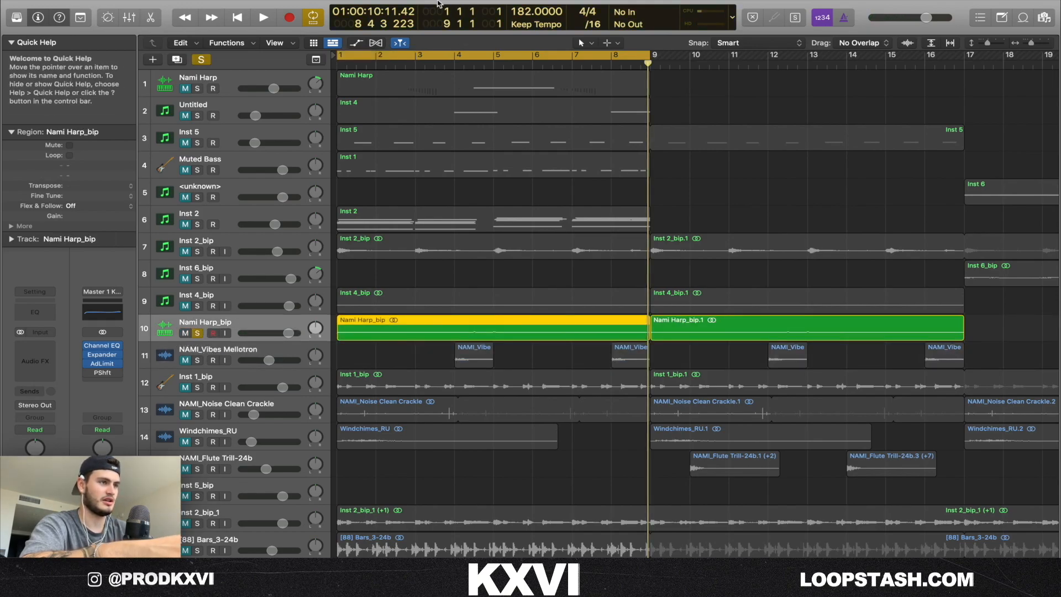
click(458, 62)
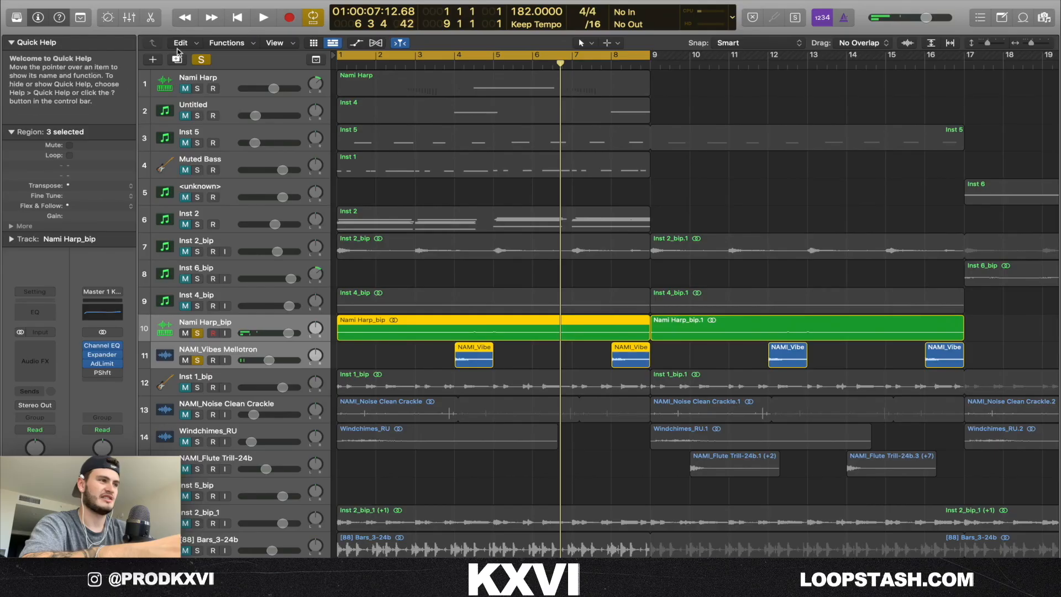
click(205, 60)
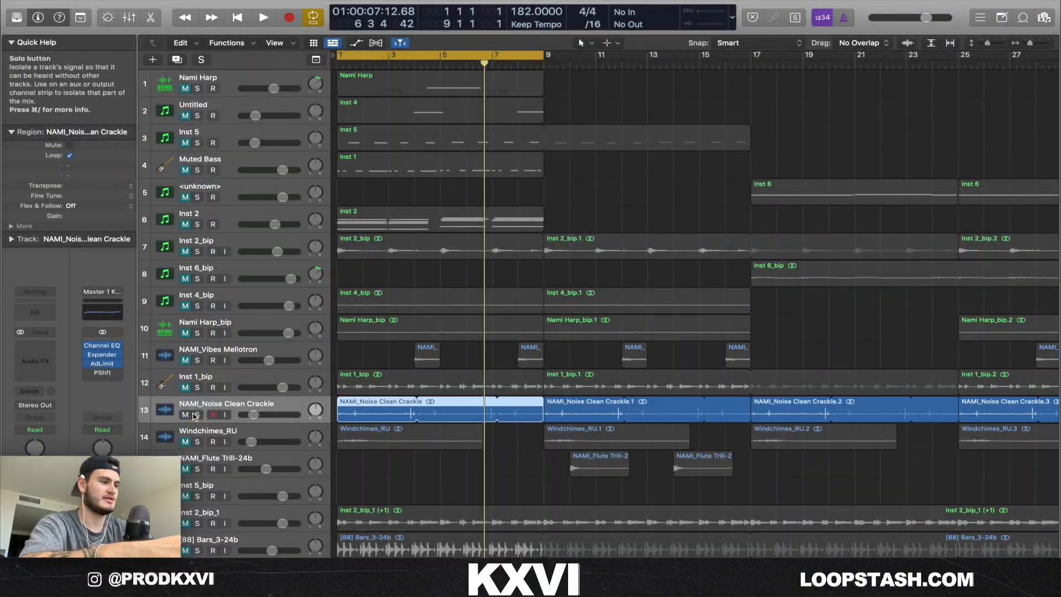
Play the first NAMI_Noise Clean Crackle region in solo and turn the track's solo off.
click(368, 415)
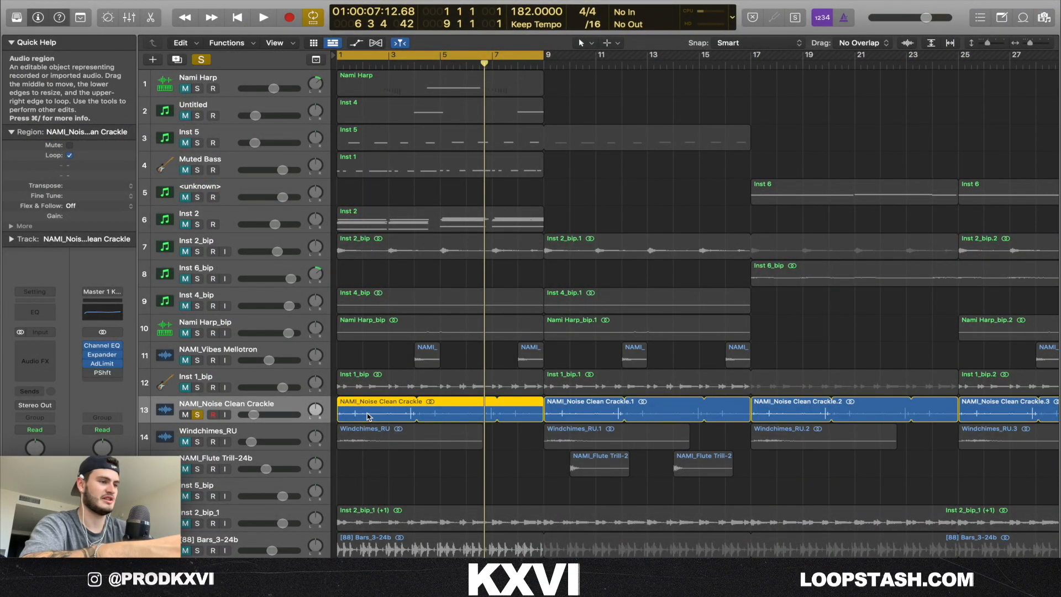
key(space)
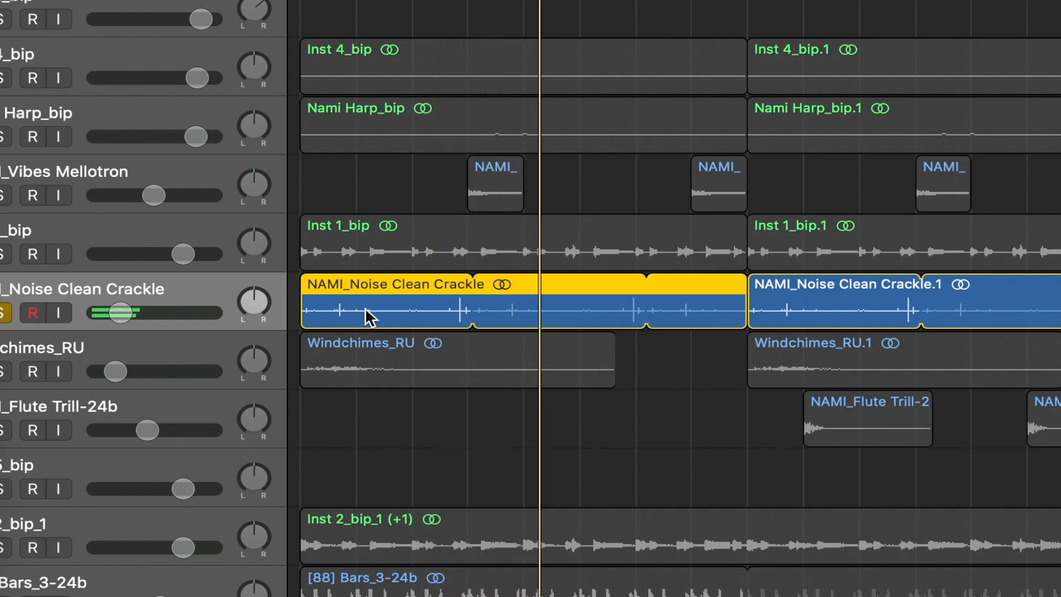
key(space)
click(3, 312)
Audition the first Windchimes_RU region in solo and mute both the Windchimes_RU and NAMI_Noise Clean Crackle tracks.
click(4, 371)
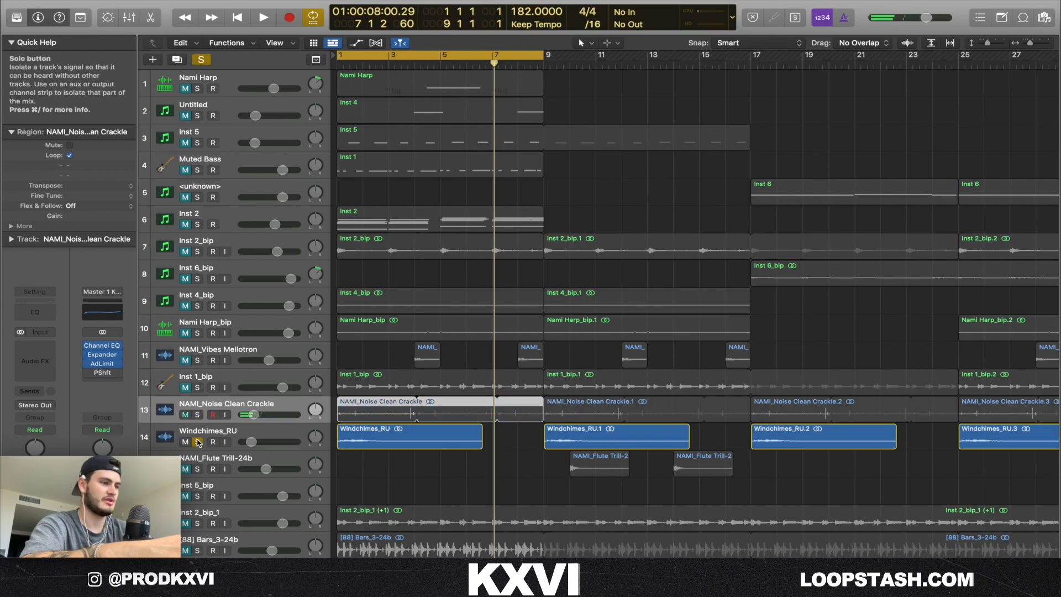
drag(515, 463, 413, 413)
click(391, 432)
key(space)
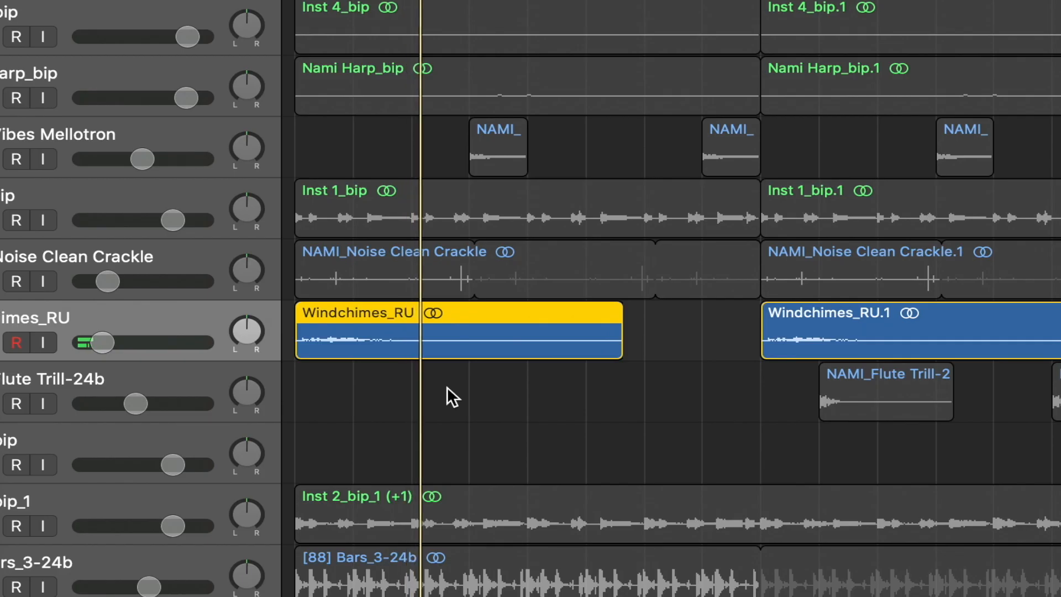
key(space)
click(197, 441)
click(185, 415)
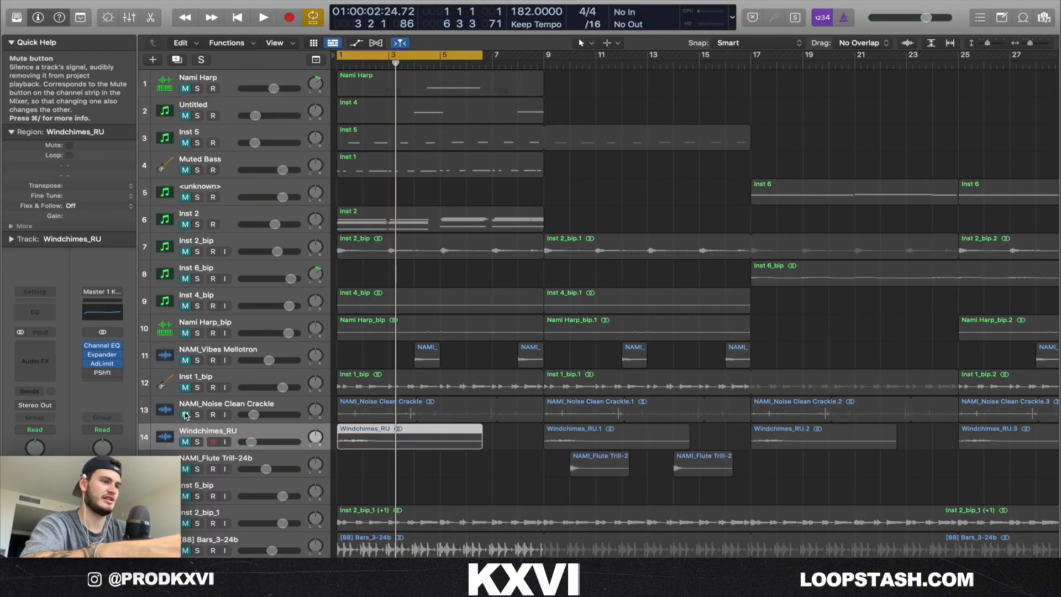
Unmute the NAMI_Flute Trill-24b track with taller track heights and select its first region at bar 10.
drag(705, 490, 604, 465)
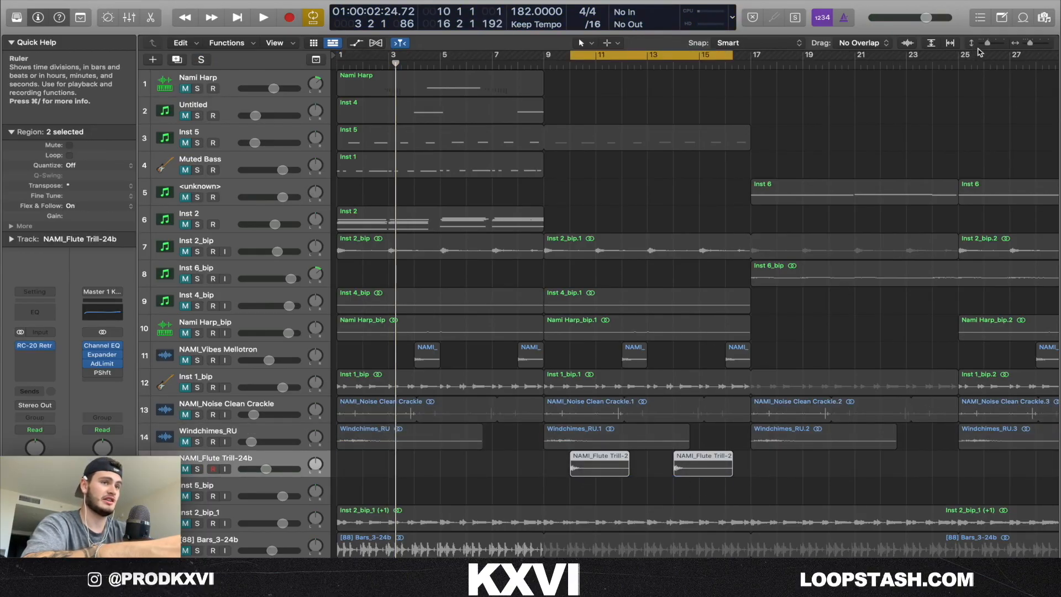
drag(986, 44, 989, 44)
click(186, 480)
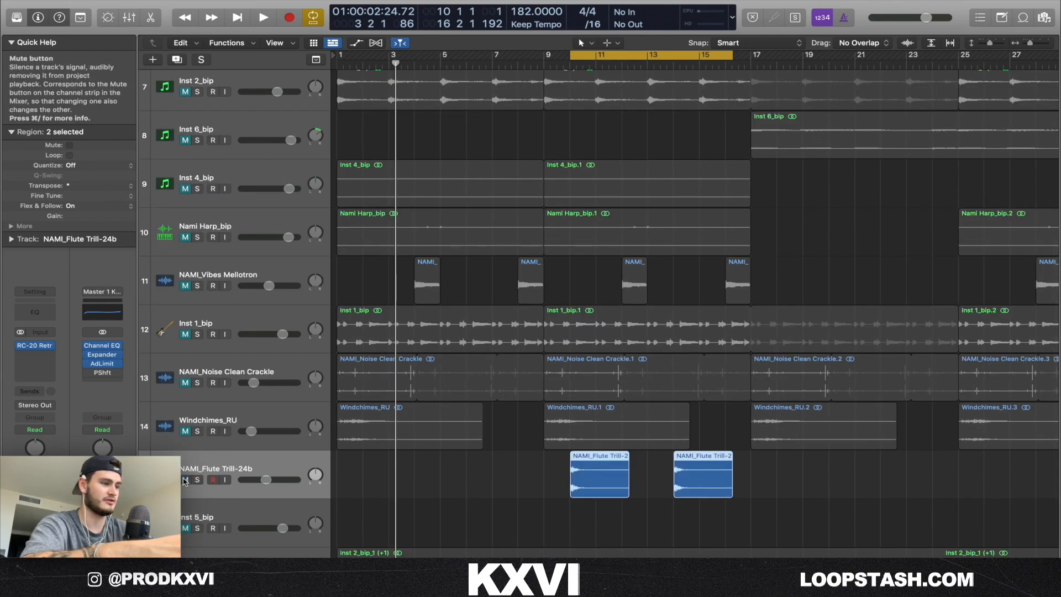
click(596, 478)
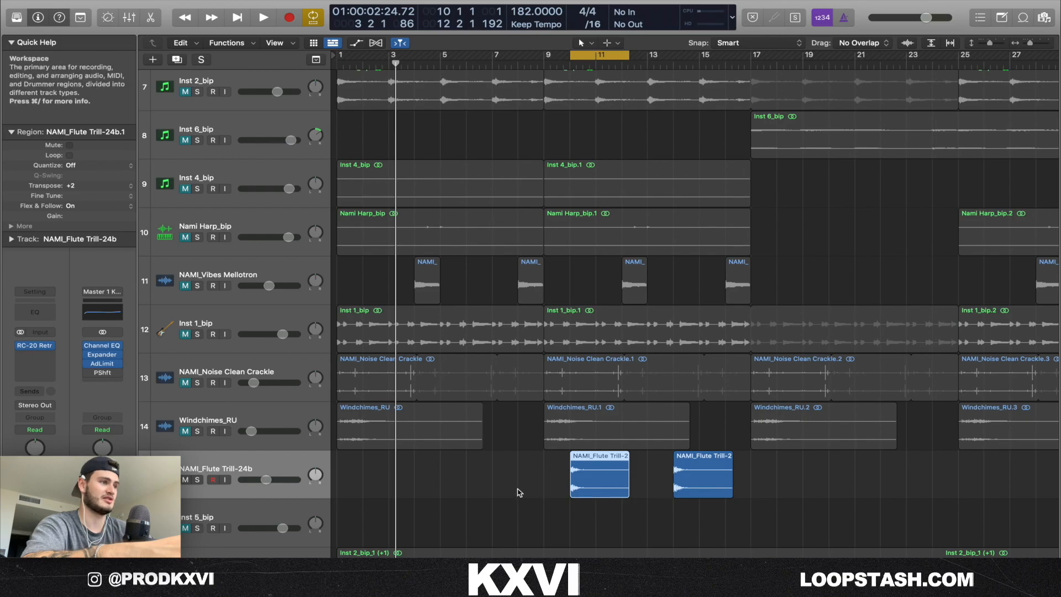
Audition both NAMI_Flute Trill-24b regions over bars 9 to 17.
click(584, 481)
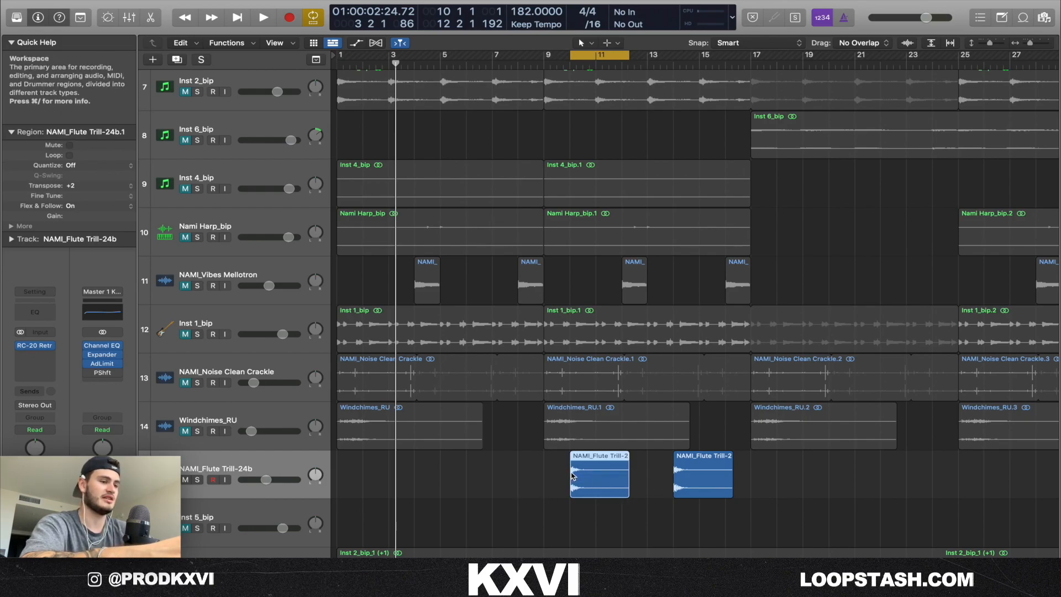
click(614, 479)
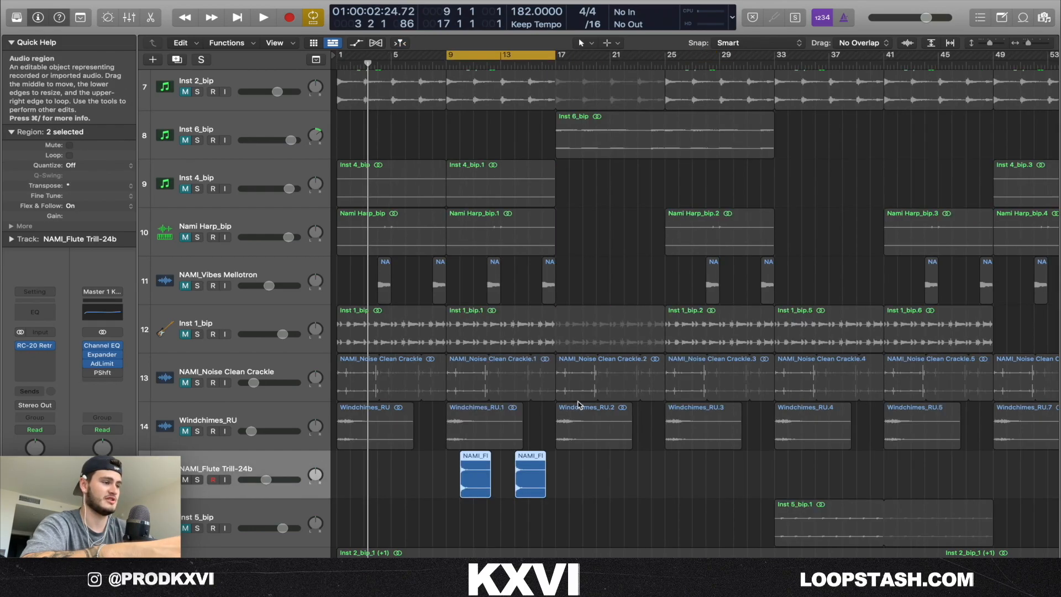
key(space)
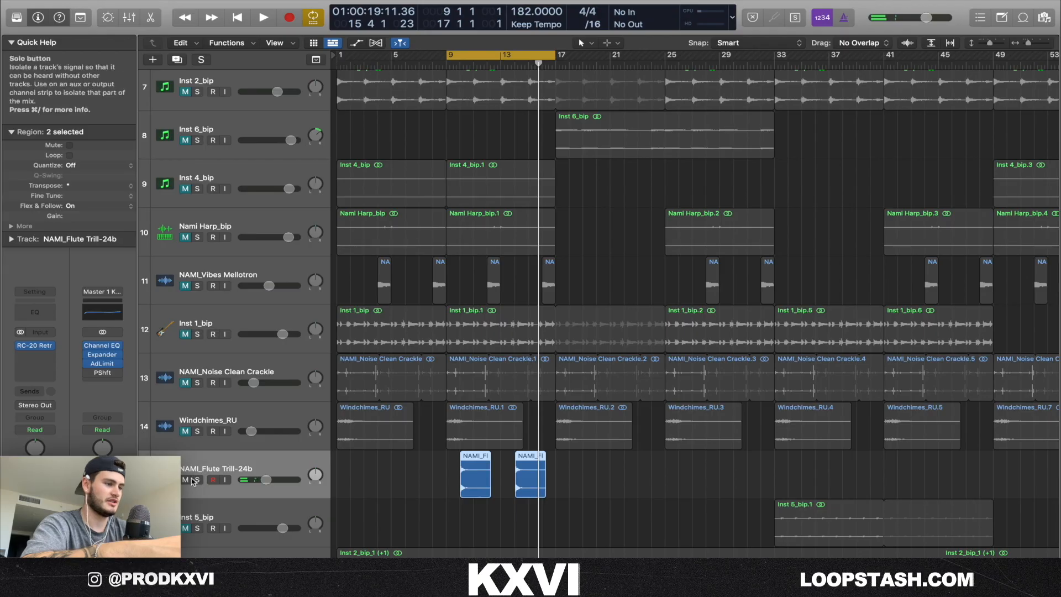
Examine where Inst 1_bip plays across the whole arrangement by selecting all its regions up to bar 49, and clear the selection.
drag(989, 43, 986, 43)
scroll(698, 301, right, 8)
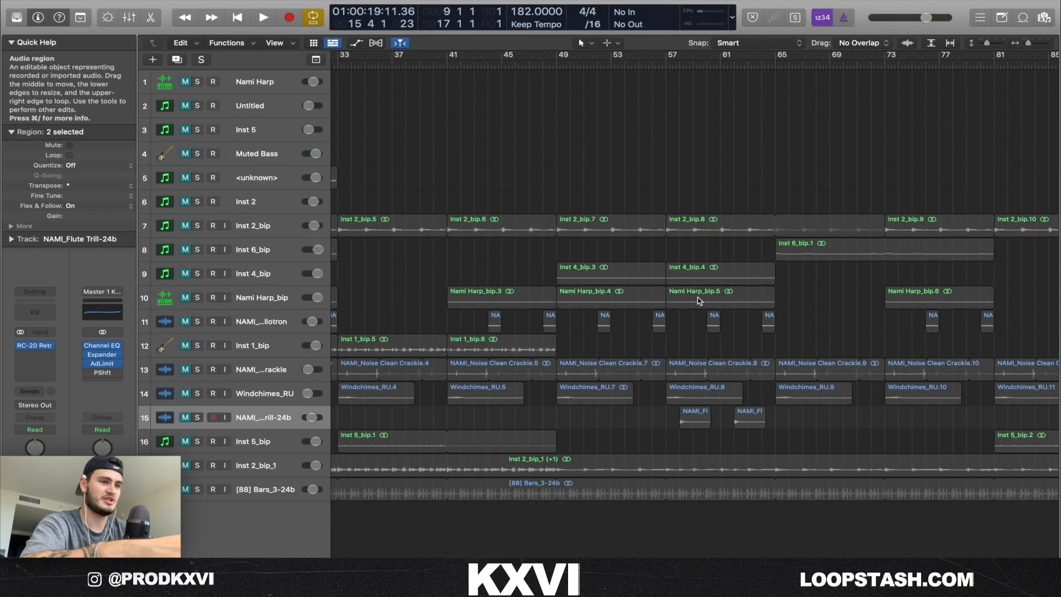
scroll(698, 301, down, 5)
scroll(689, 244, left, 3)
drag(662, 336, 345, 348)
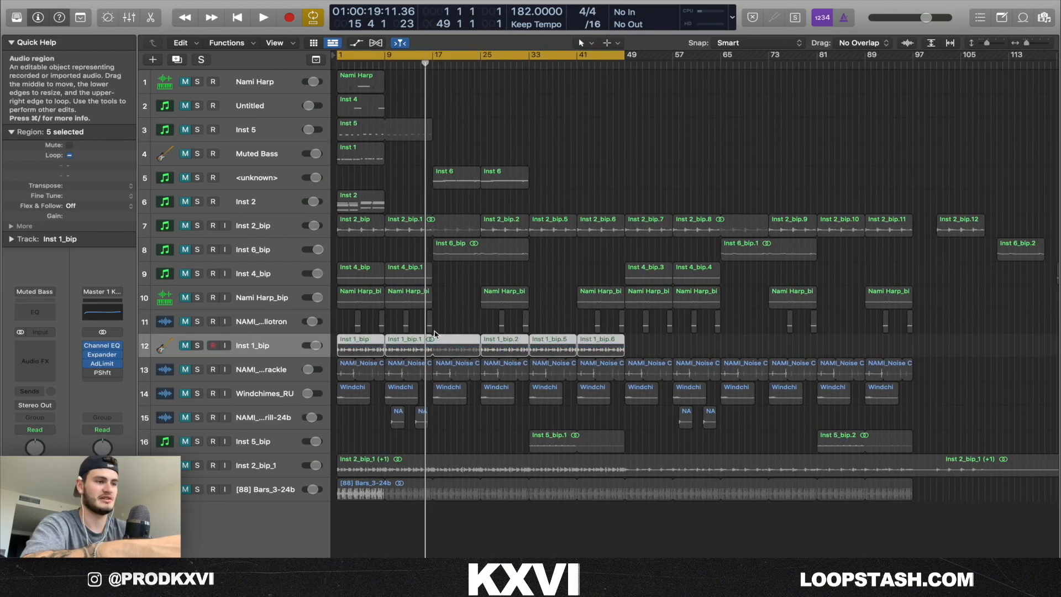
click(676, 354)
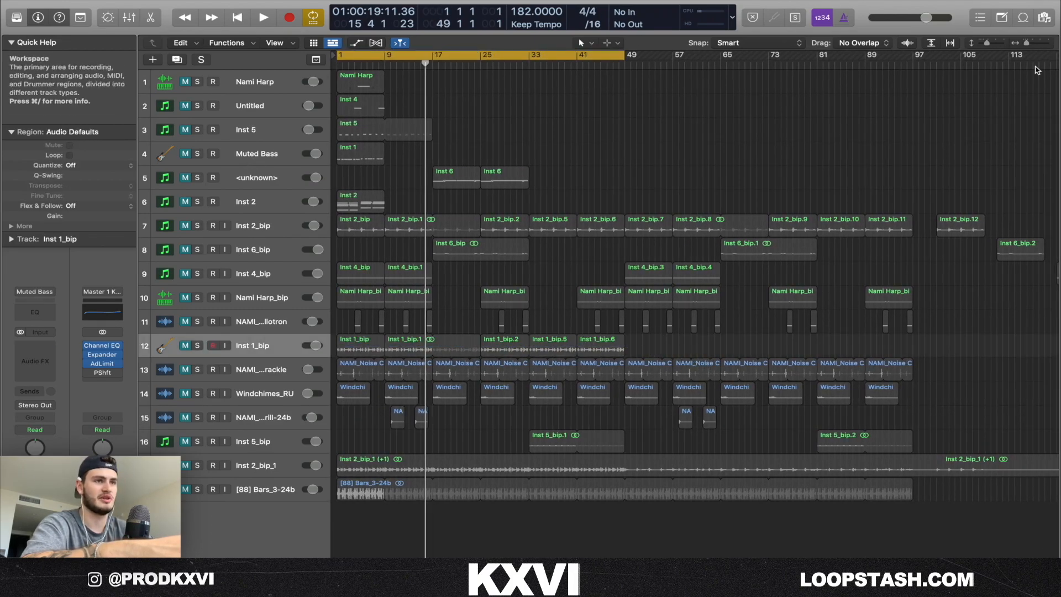
Examine the spare regions placed separately after bar 97 and select the Inst 2_bip_1 track.
drag(1028, 44, 1026, 45)
drag(1037, 451, 699, 215)
click(267, 462)
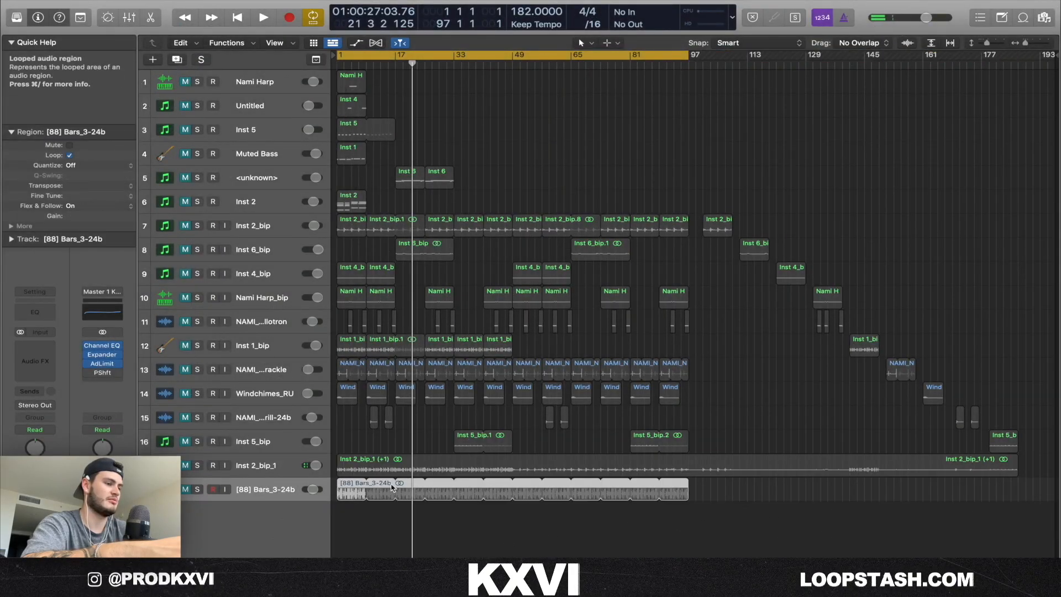
Select the looped [88] Bars_3-24b region, unmute its track and clear the region selection.
drag(356, 530, 358, 496)
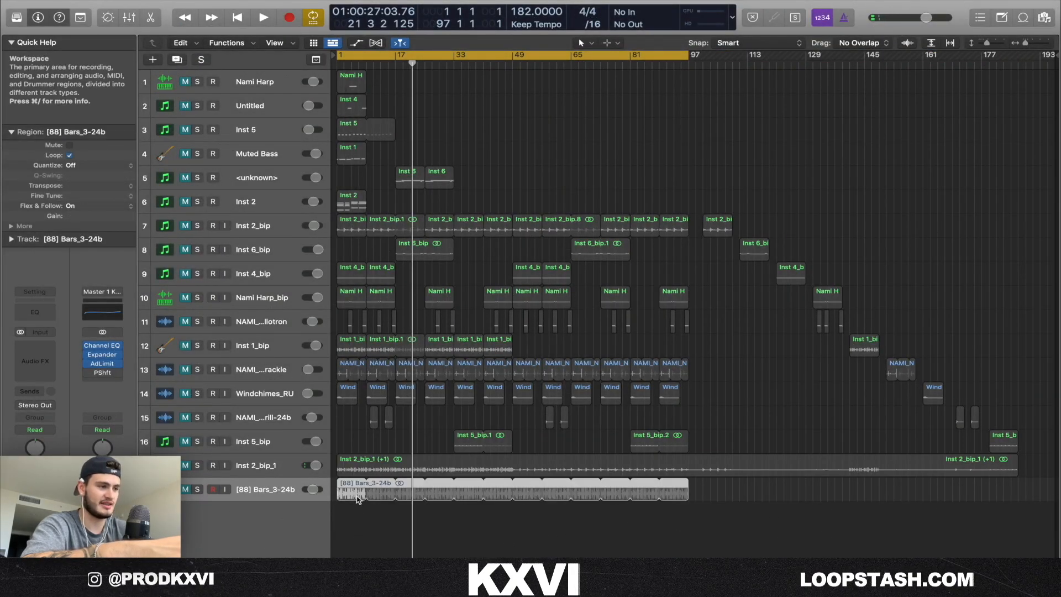
click(184, 491)
click(379, 532)
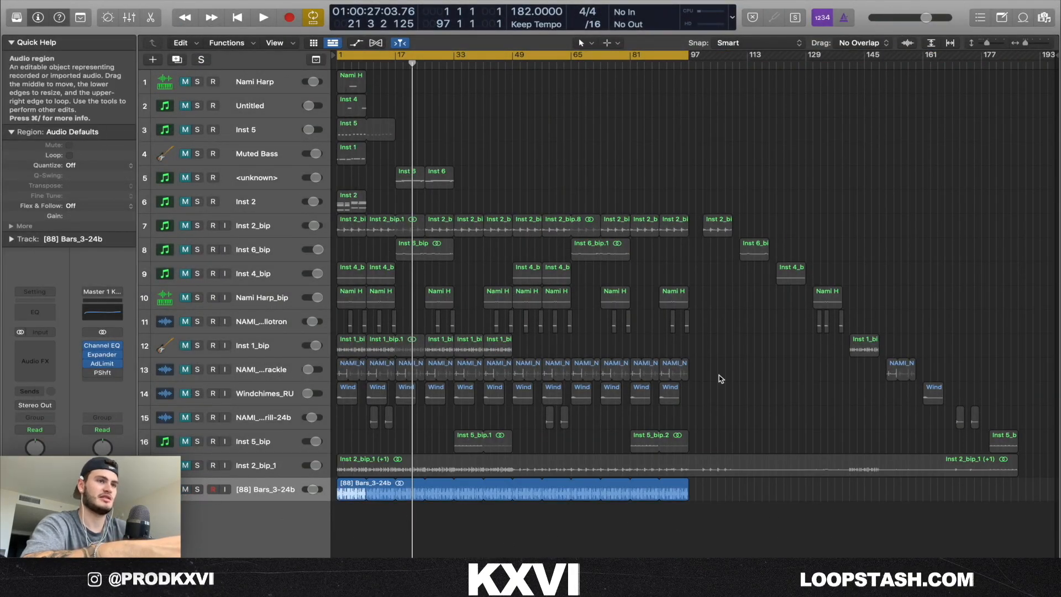
Audition the Inst 2_bip_1 bounce together with the [88] Bars_3-24b loop, with both tracks' waveforms enlarged.
drag(987, 43, 1027, 43)
scroll(923, 137, down, 2)
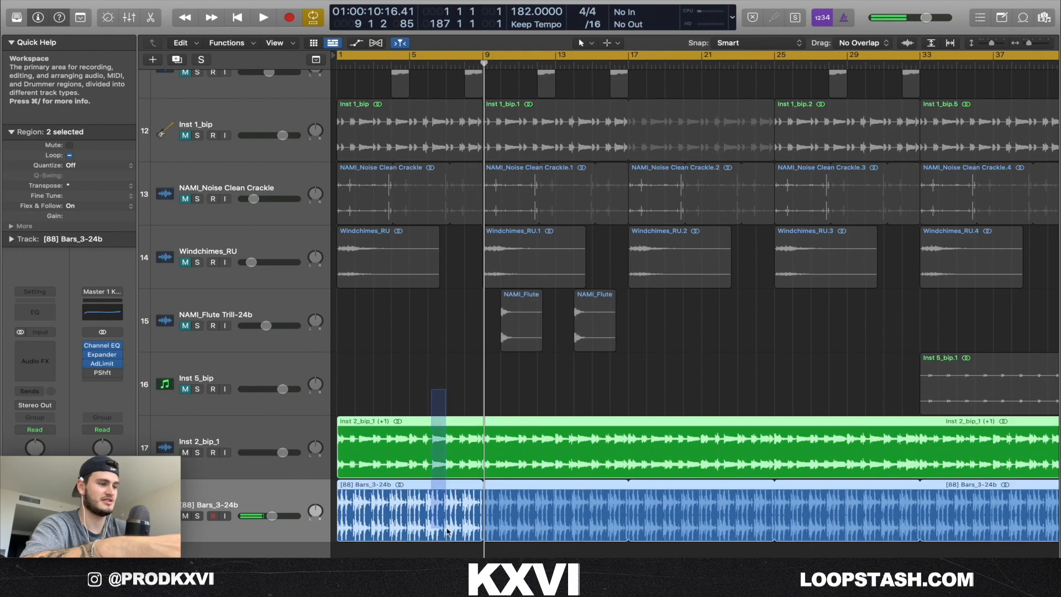
drag(1029, 43, 989, 43)
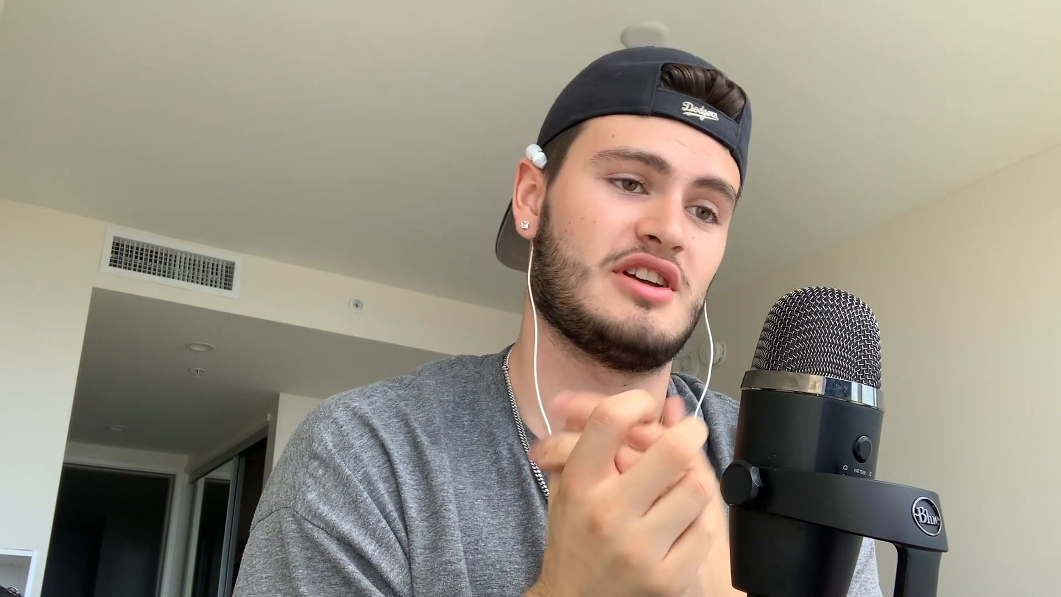